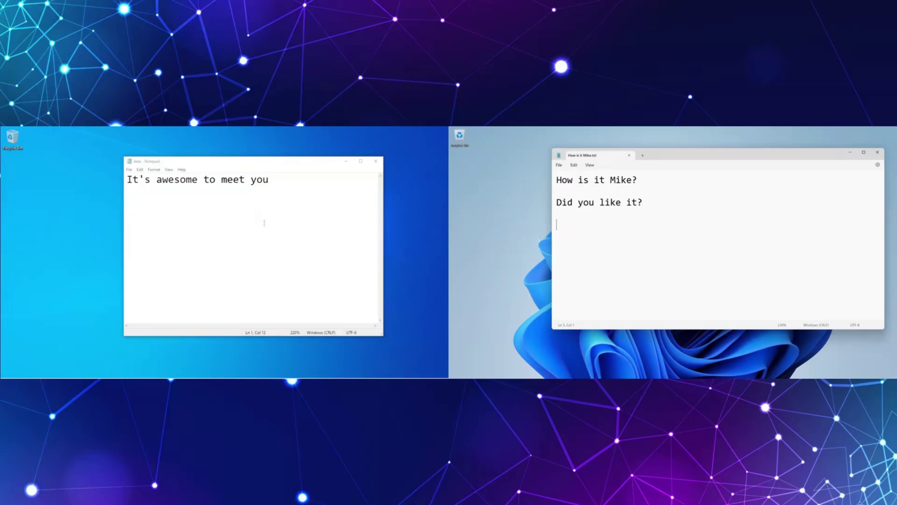
Copy 'It's awesome to meet you' from the left PC's note onto line 5 of the right note
left_click(258, 190)
key("ctrl+a")
key("ctrl+c")
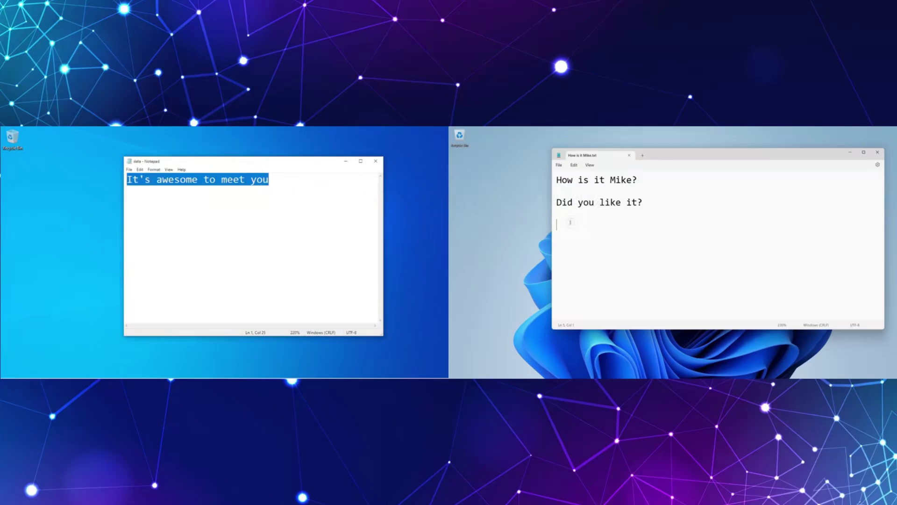
left_click(568, 225)
key("ctrl+v")
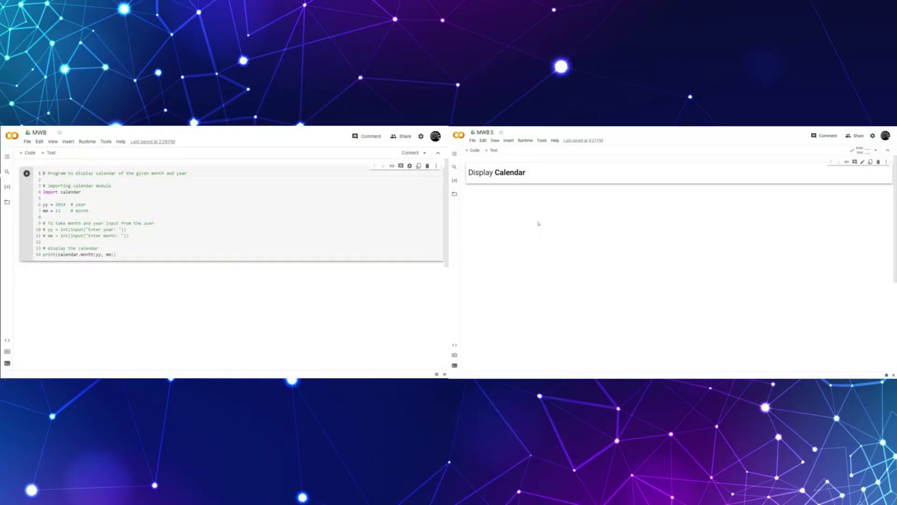
Copy all calendar code from the MWB notebook into a new MWB S code cell and run it
left_click(194, 173)
left_click(124, 232)
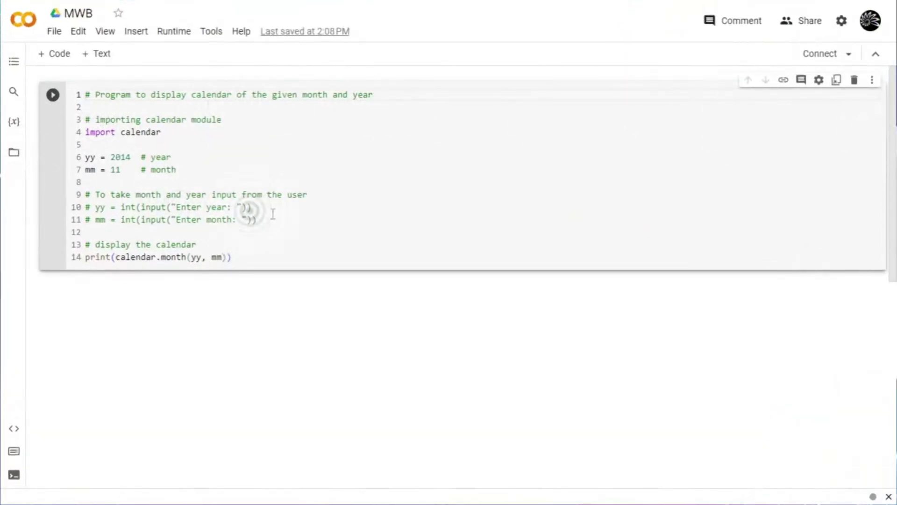
key("ctrl+a")
key("ctrl+c")
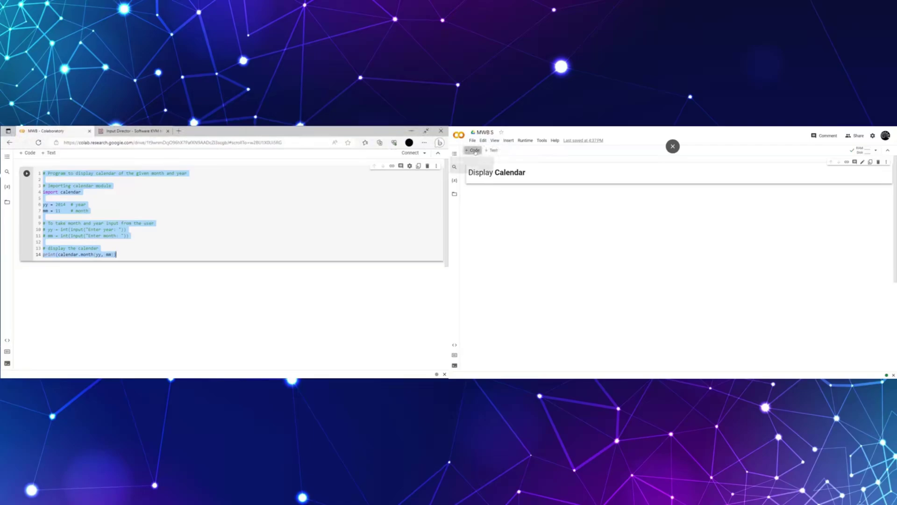
left_click(475, 150)
key("ctrl+v")
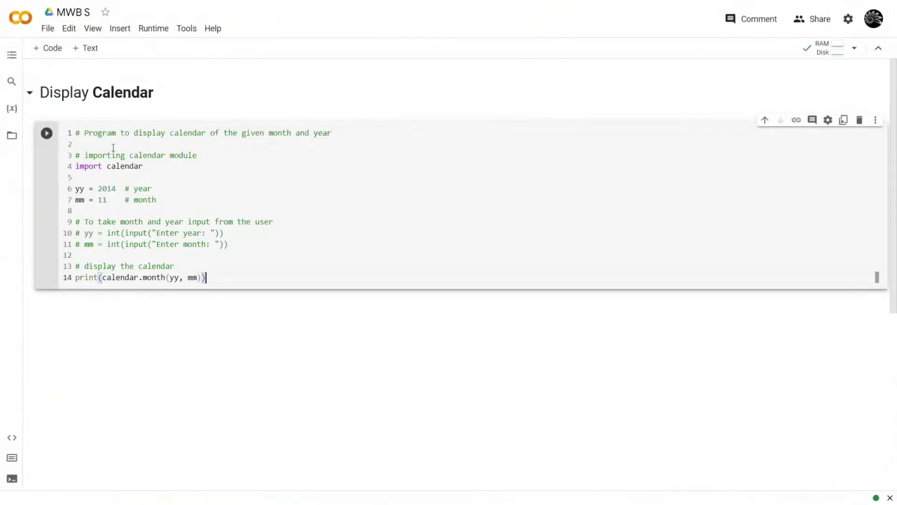
left_click(47, 133)
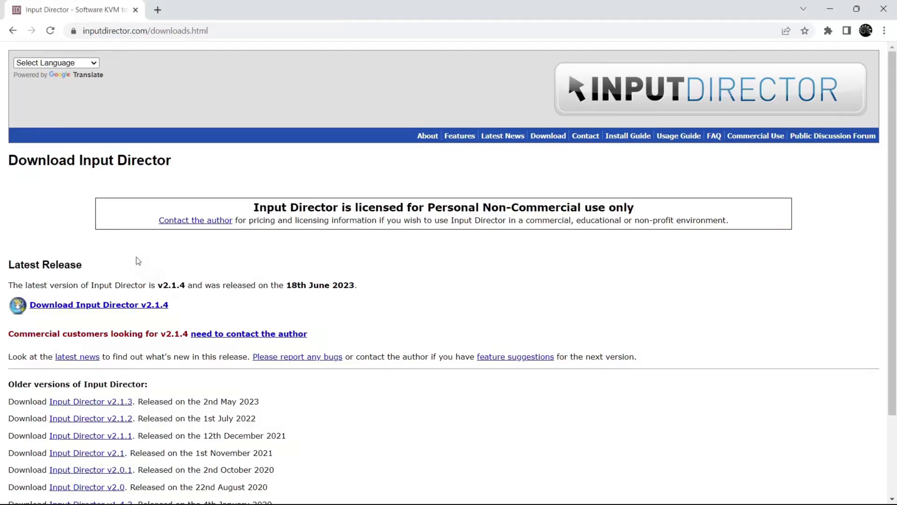
Download InputDirector.v2.1.4.zip from the inputdirector.com downloads page
left_click_drag(79, 159, 182, 161)
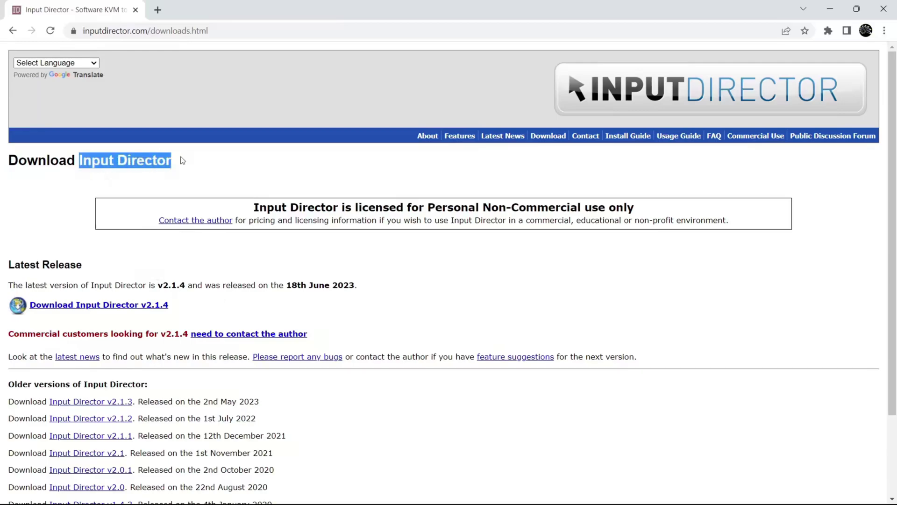
left_click(187, 157)
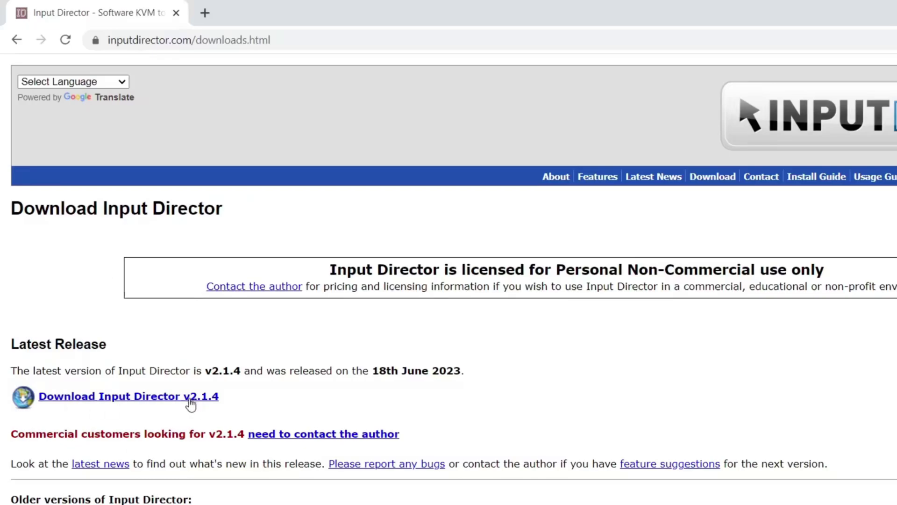
left_click(135, 401)
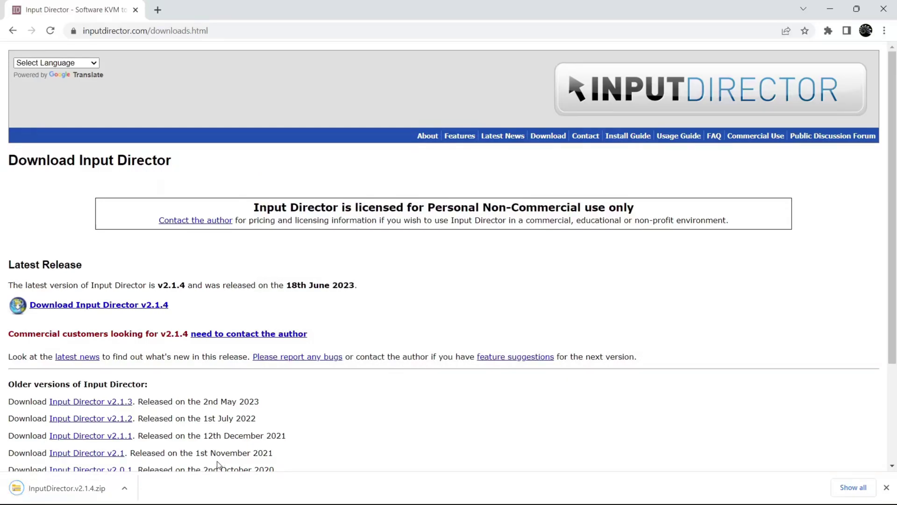
Show the downloaded zip in its folder, Extract All to the suggested location, and open the InputDirector.v2.1.4 folder
left_click(124, 488)
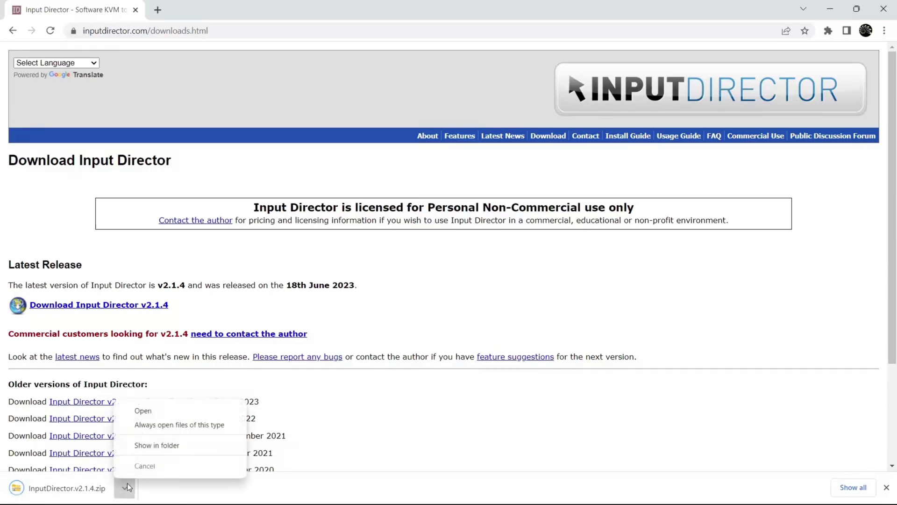
left_click(168, 446)
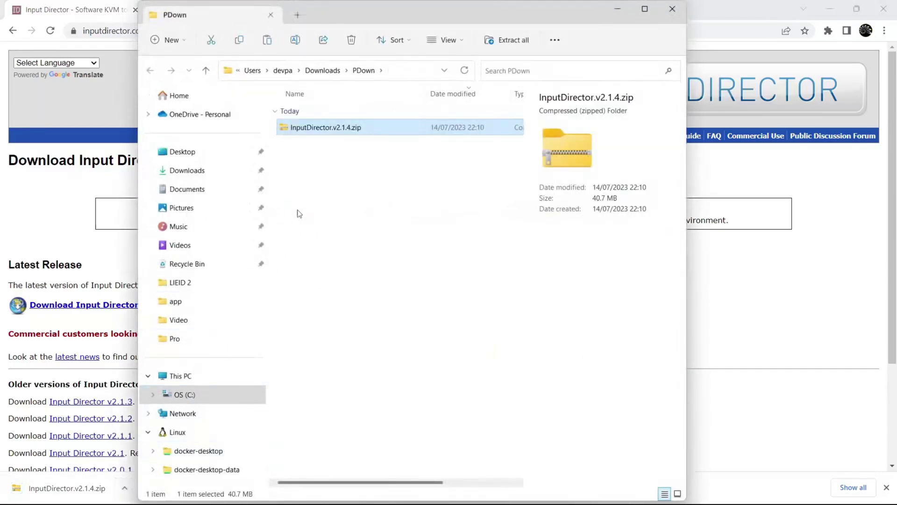
right_click(386, 126)
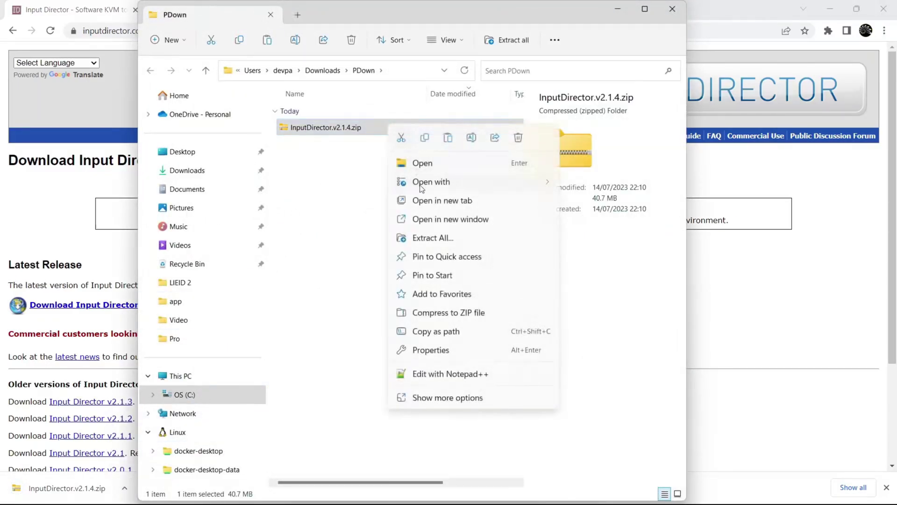
left_click(434, 239)
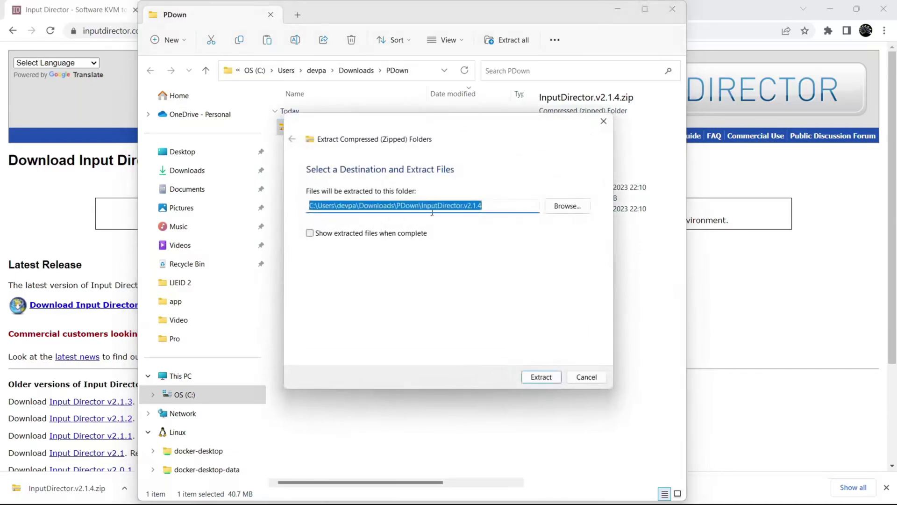
left_click(539, 377)
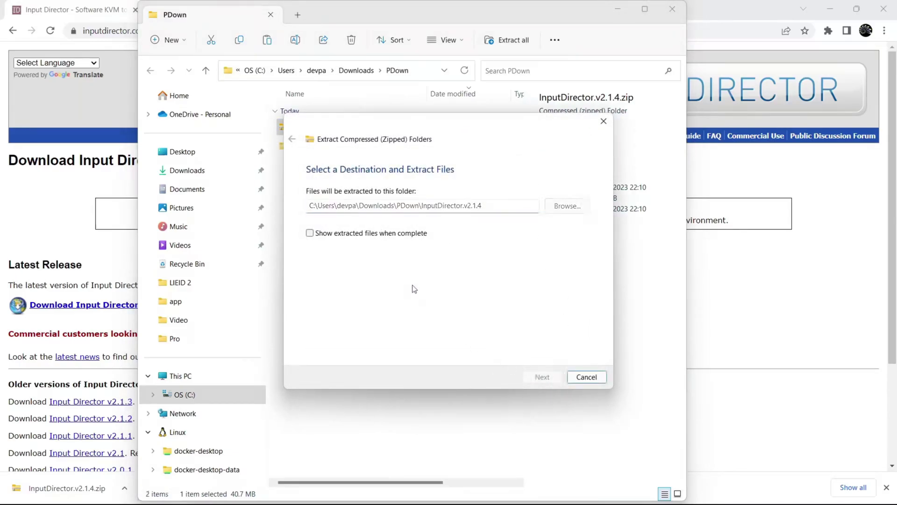
double_click(330, 146)
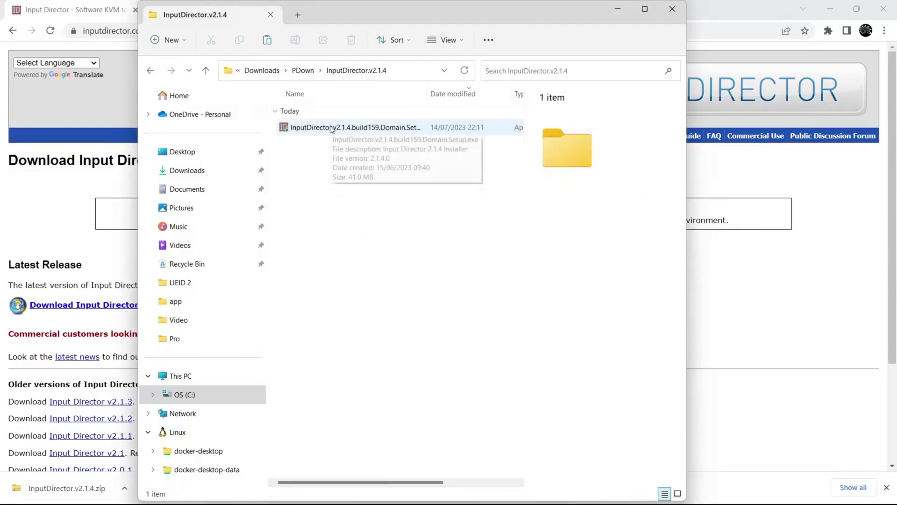
Run the v2.1.4 setup, accept the licence, install, and start Input Director when finished
double_click(330, 126)
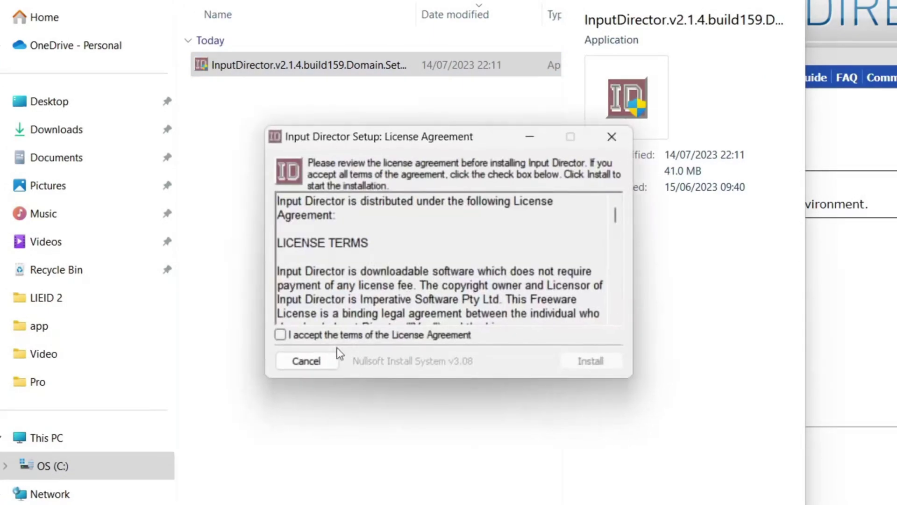
left_click(302, 336)
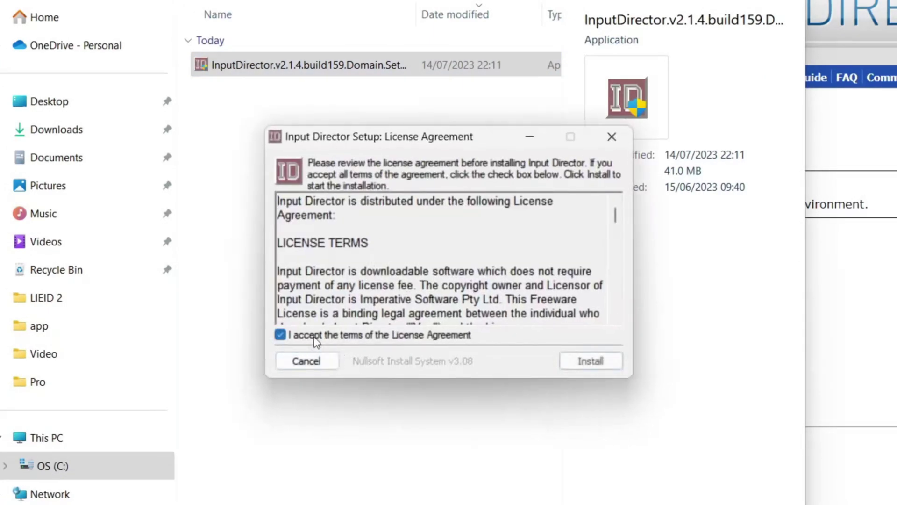
left_click(596, 365)
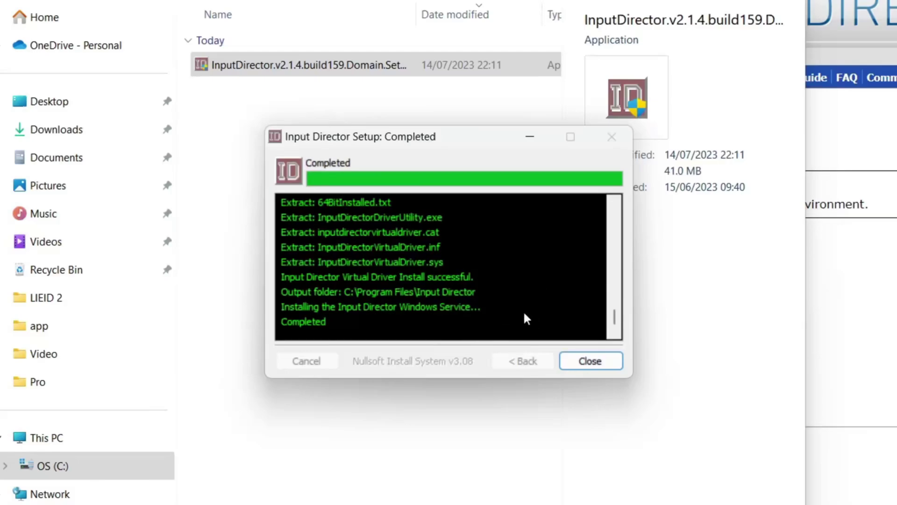
left_click(601, 363)
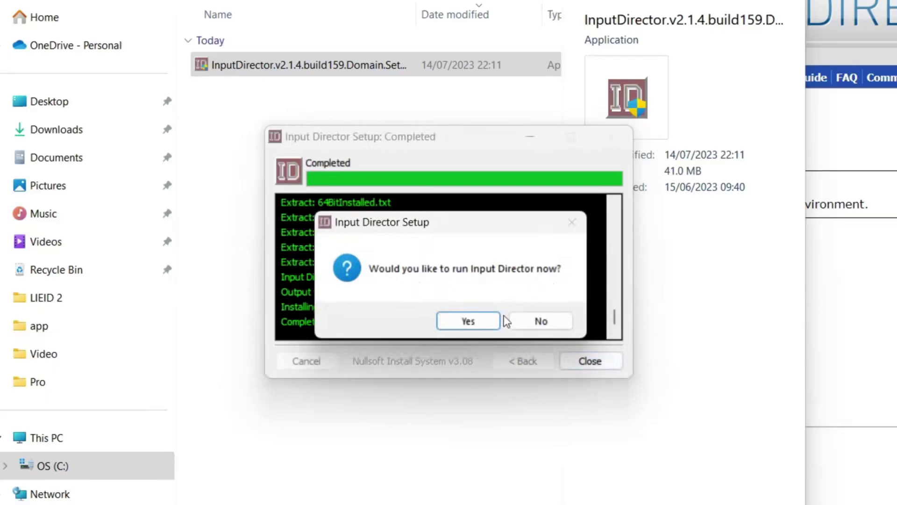
left_click(482, 321)
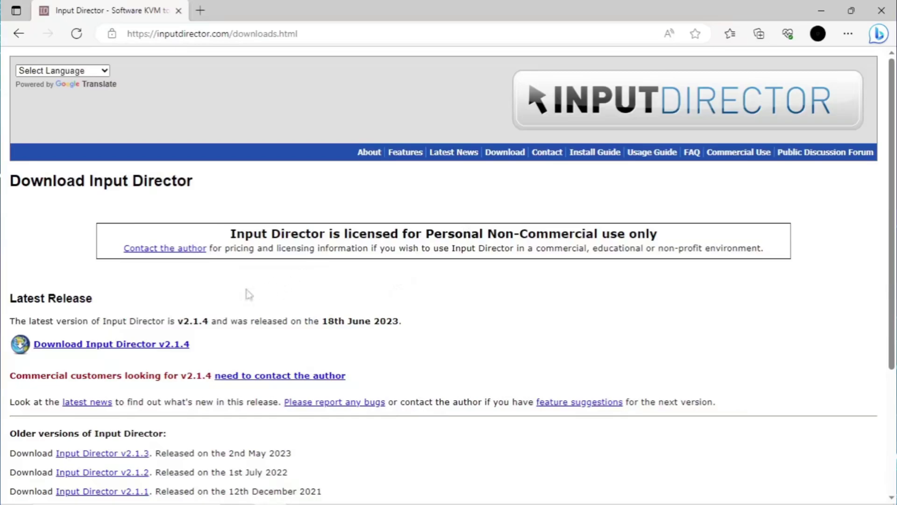
Download the v2.1.4 zip in Edge, keep it despite the SmartScreen warning, and open it
left_click(92, 346)
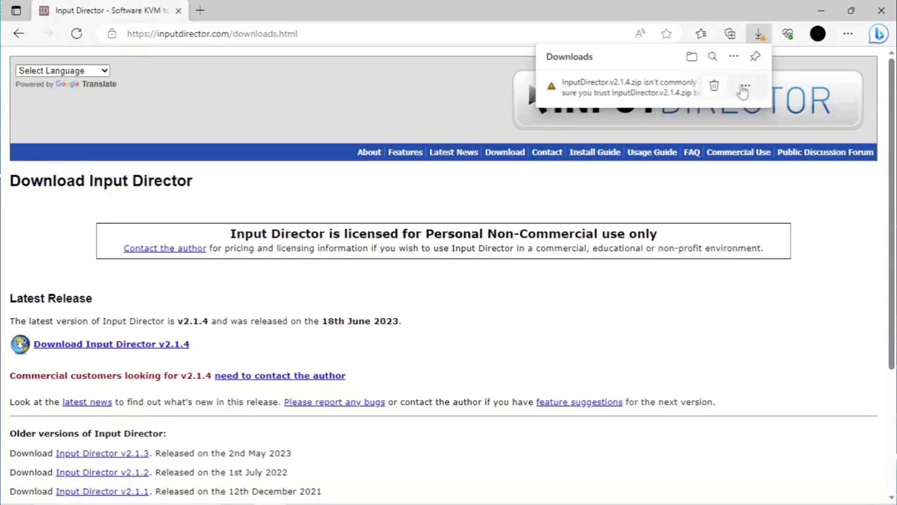
left_click(743, 91)
left_click(687, 135)
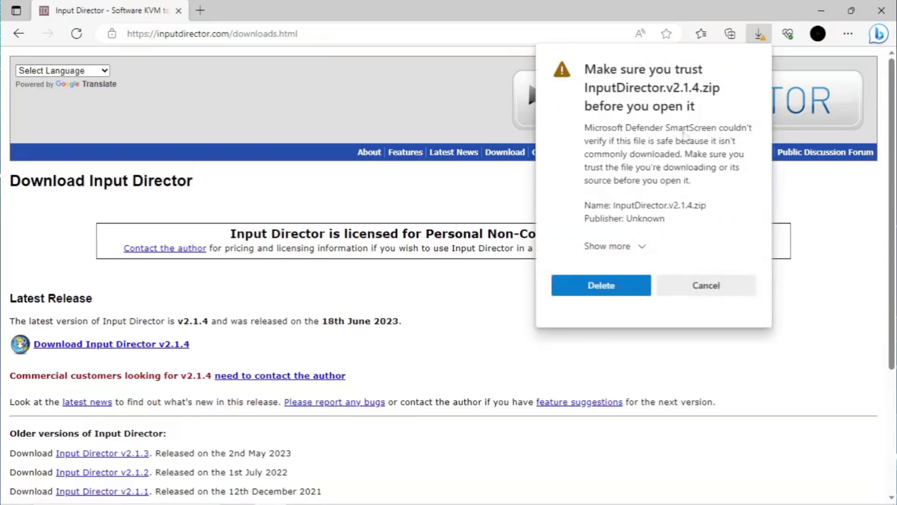
left_click(638, 247)
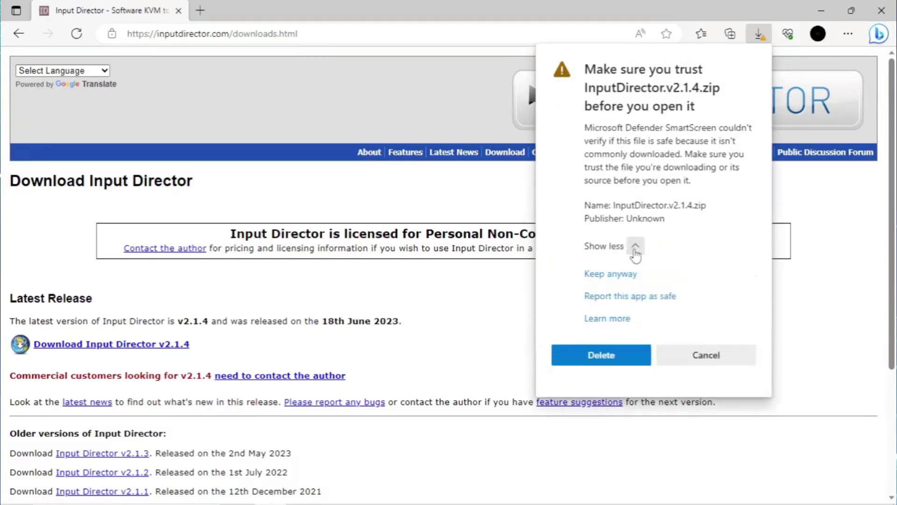
left_click(627, 276)
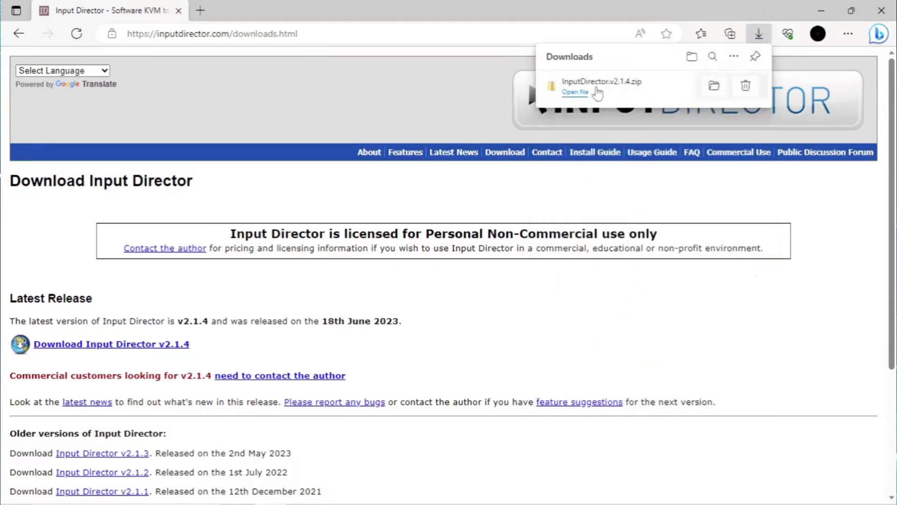
left_click(578, 92)
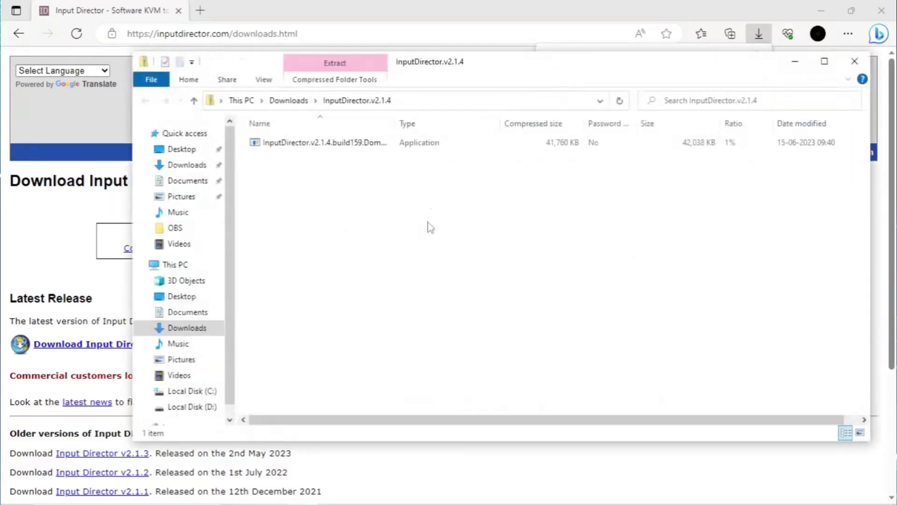
Open the InputDirector.v2.1.4.build159 Domain Setup application from inside the zip
left_click(334, 148)
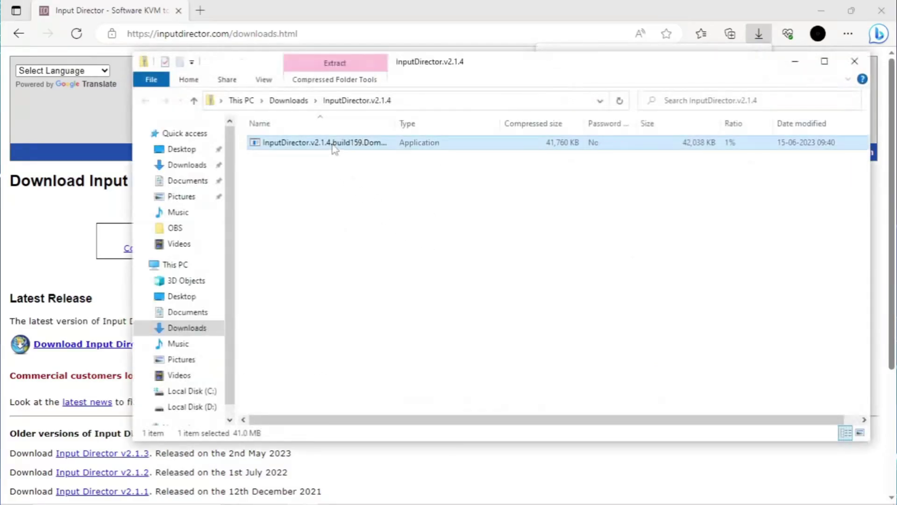
right_click(335, 147)
left_click(343, 152)
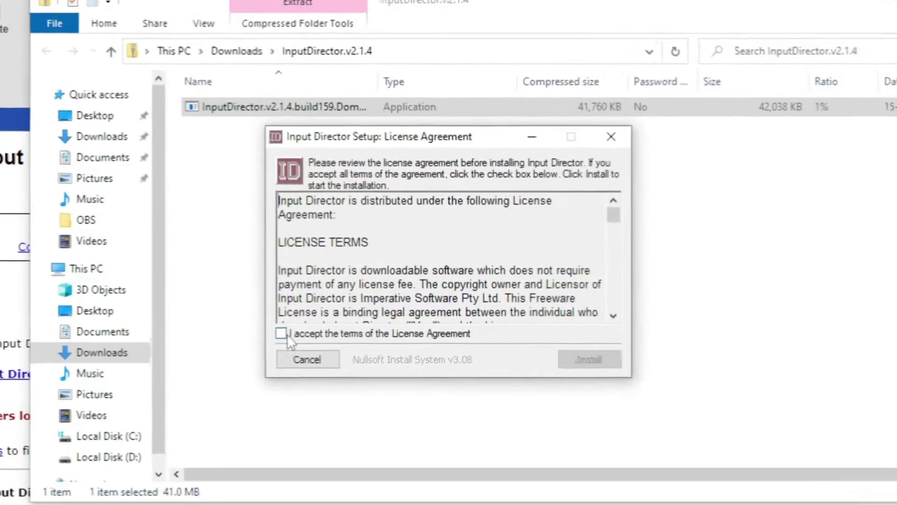
Accept the licence, install Input Director on the second PC, and run it immediately
left_click(322, 313)
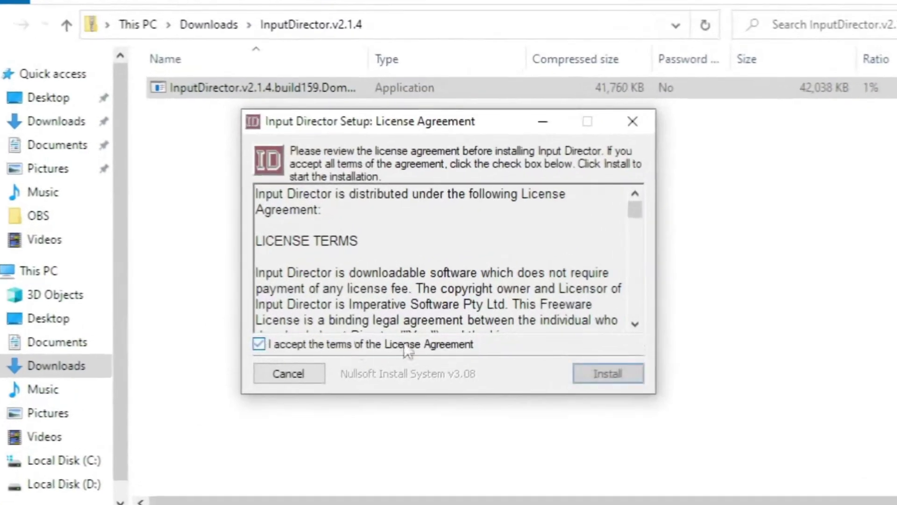
left_click(592, 367)
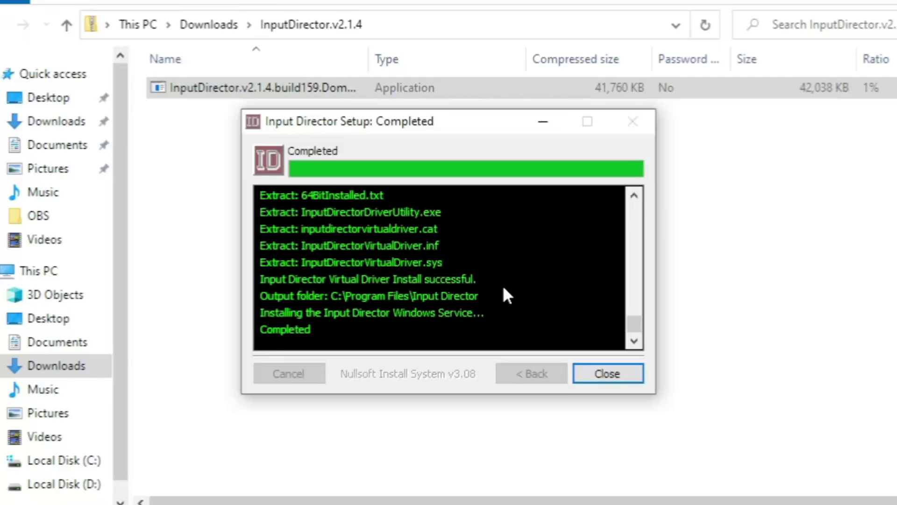
left_click(608, 370)
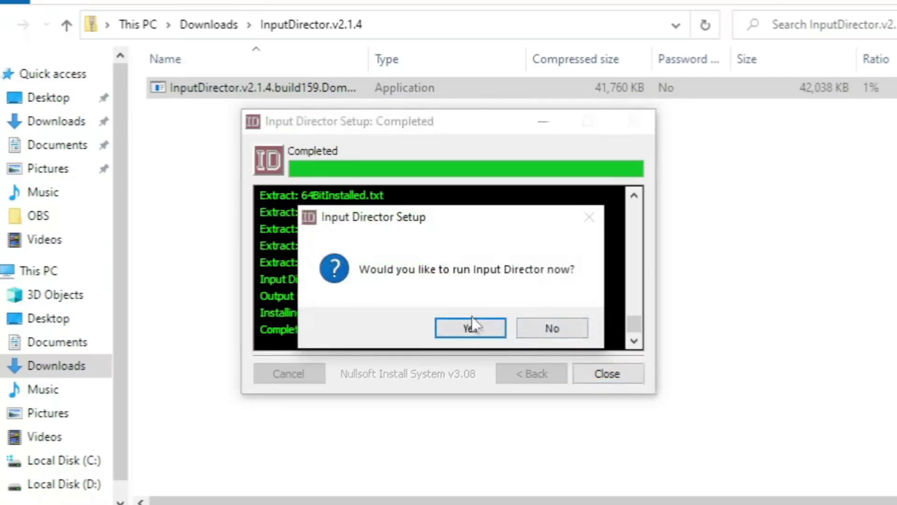
left_click(455, 329)
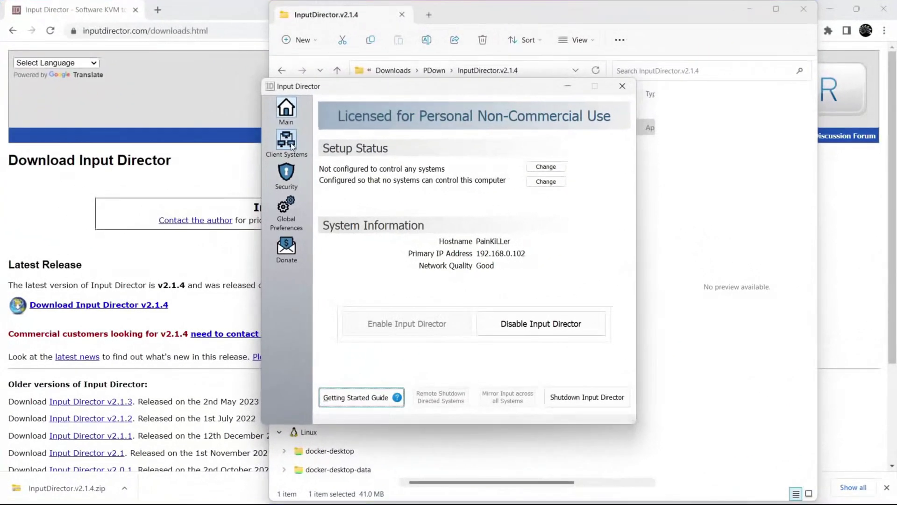
Add a new client from the Client Systems page, opening the Client Configuration dialog
left_click(290, 143)
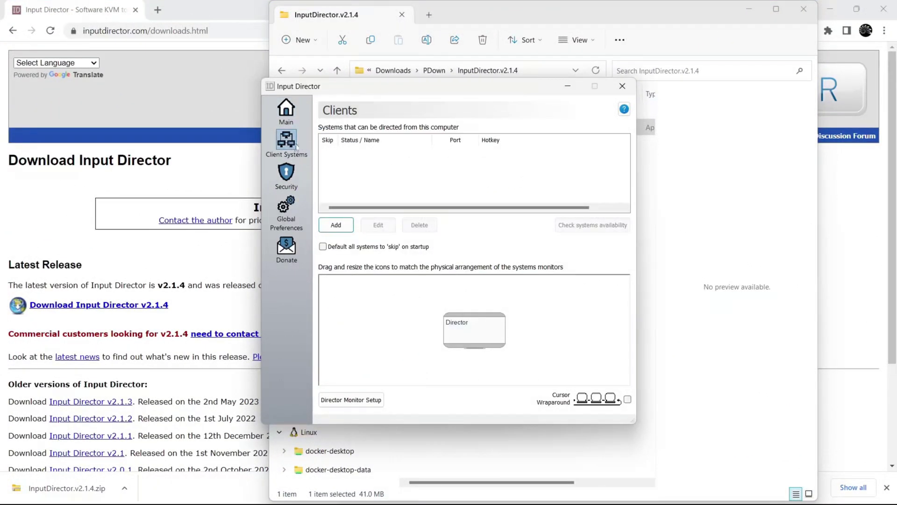
left_click(337, 225)
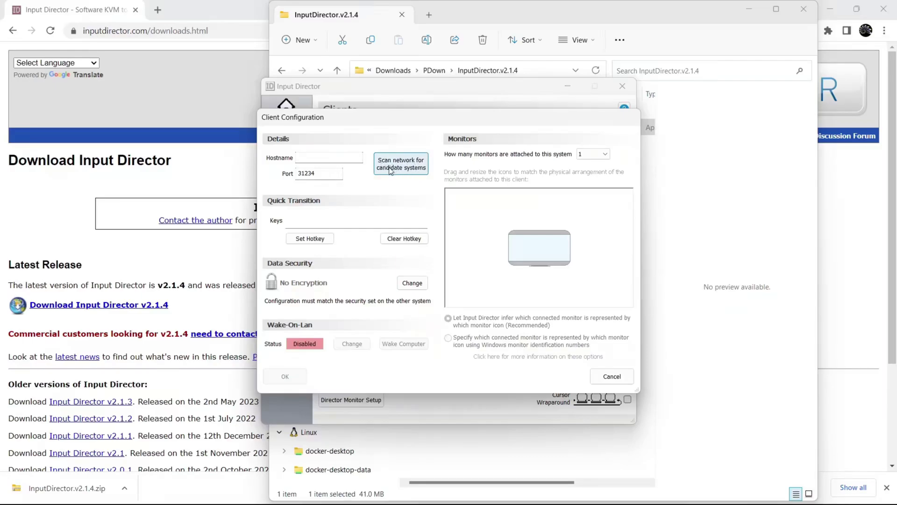
Scan the network, choose DESKTOP-QF7BFJQ as the client hostname, and save the client configuration
left_click(405, 170)
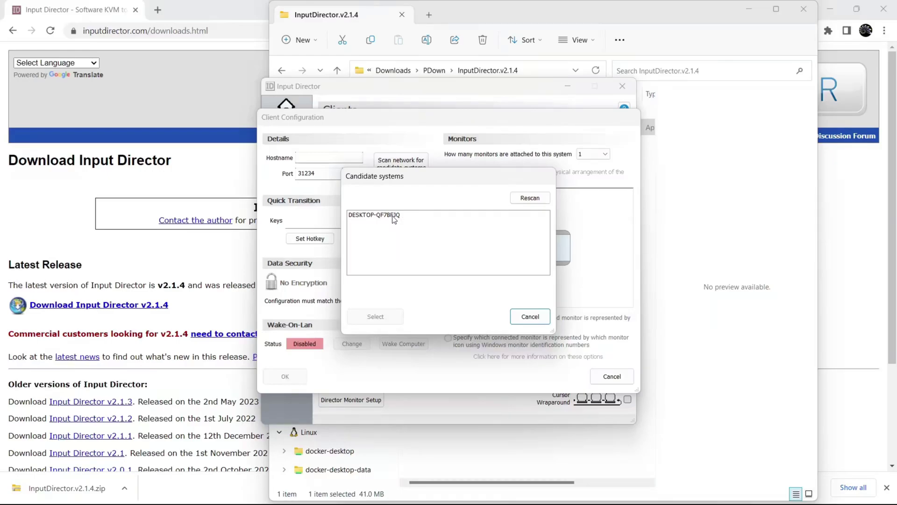
left_click(393, 218)
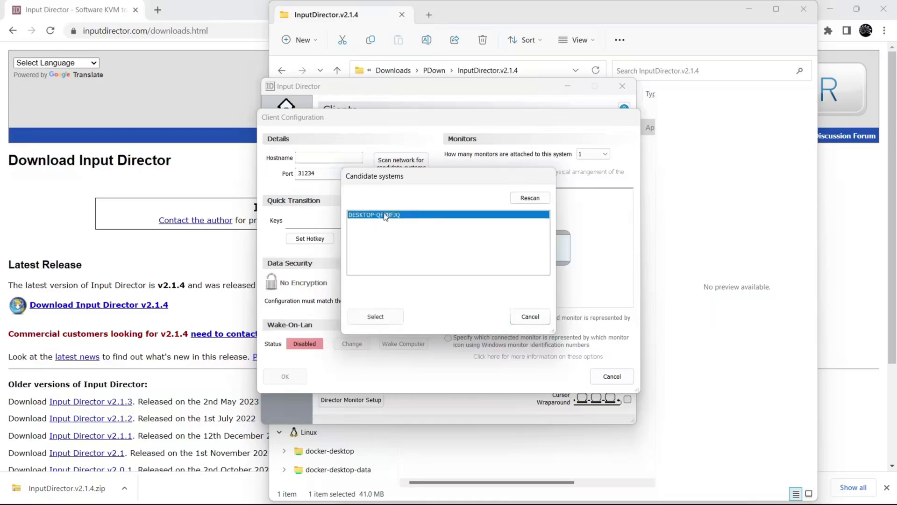
left_click(376, 318)
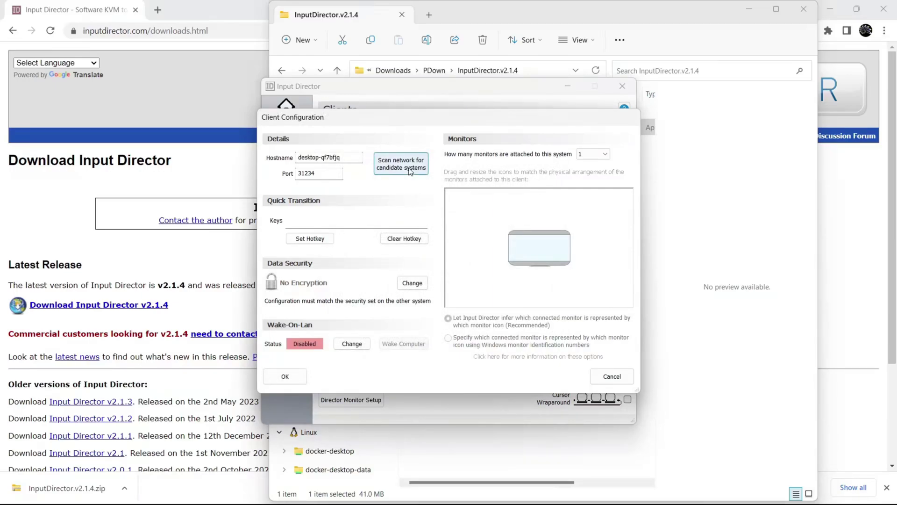
left_click(289, 380)
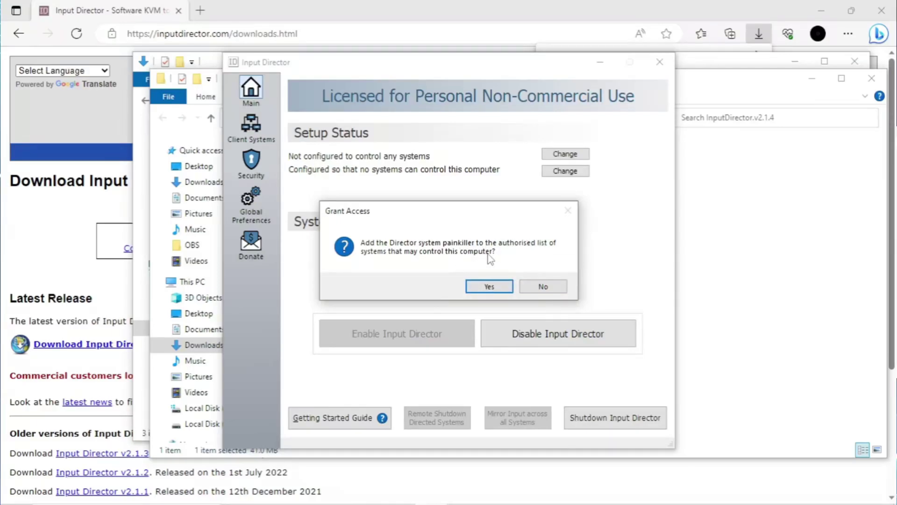
Grant the Director control of the client PC and acknowledge the security warning so desktop-qf7bfjq connects
left_click(502, 288)
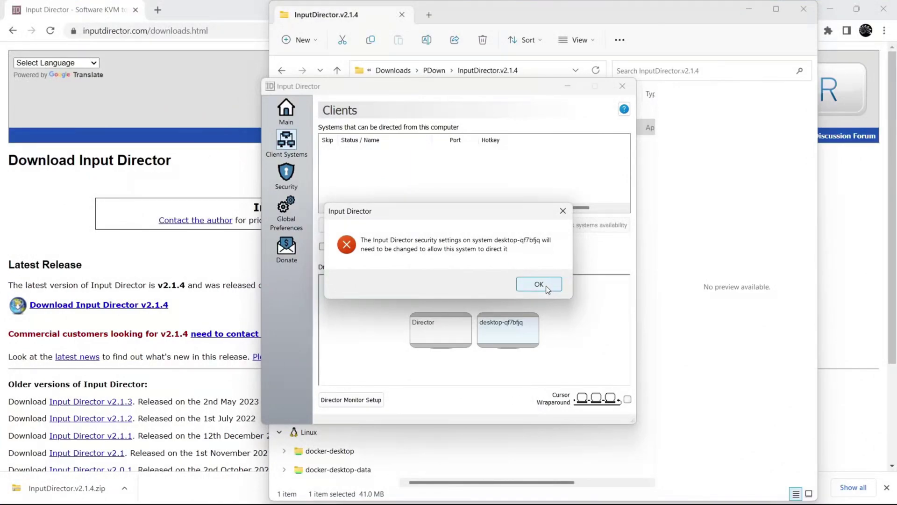
left_click(546, 285)
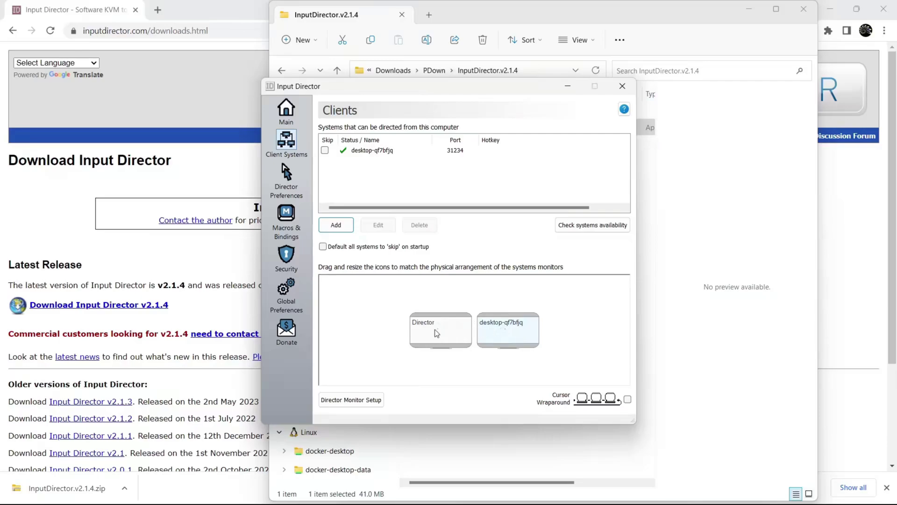
Drag the desktop-qf7bfjq monitor box to the left side of the Director box
left_click_drag(509, 333, 438, 333)
left_click_drag(505, 329, 370, 327)
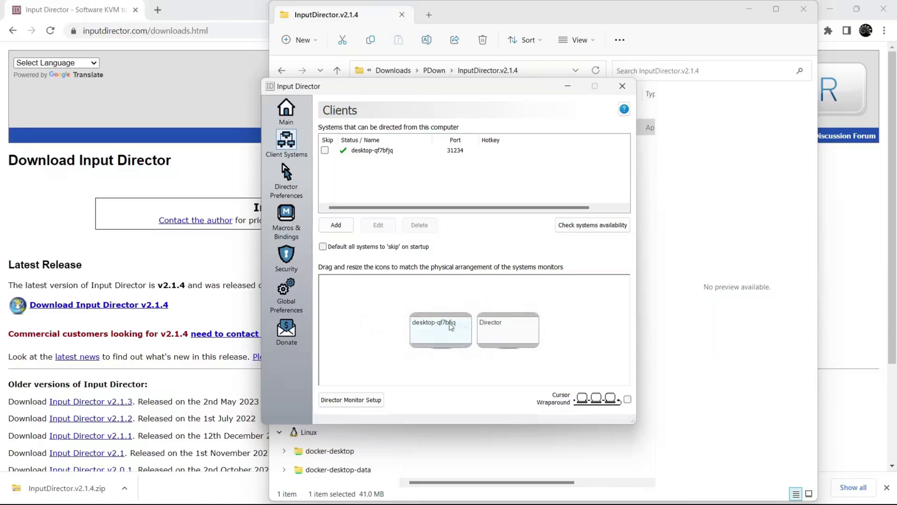